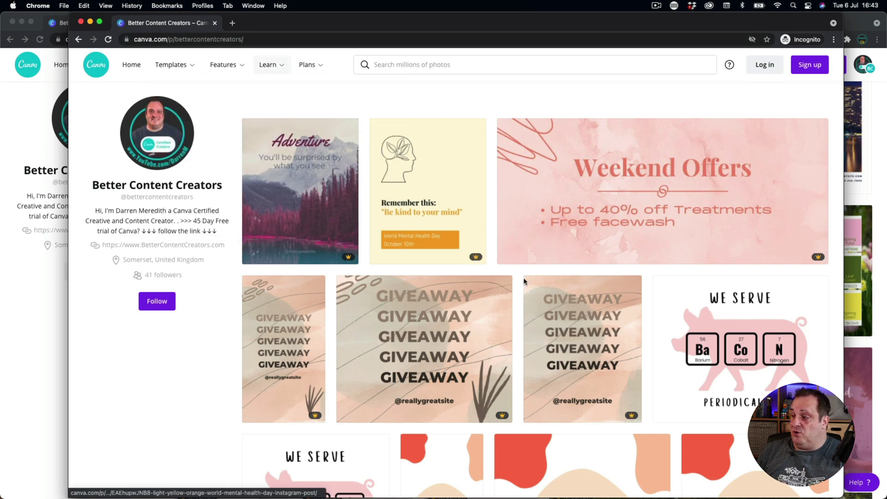
# Close the incognito profile view and scroll your own profile to the In Review palette templates.
pyautogui.scroll(-5, 500, 271)
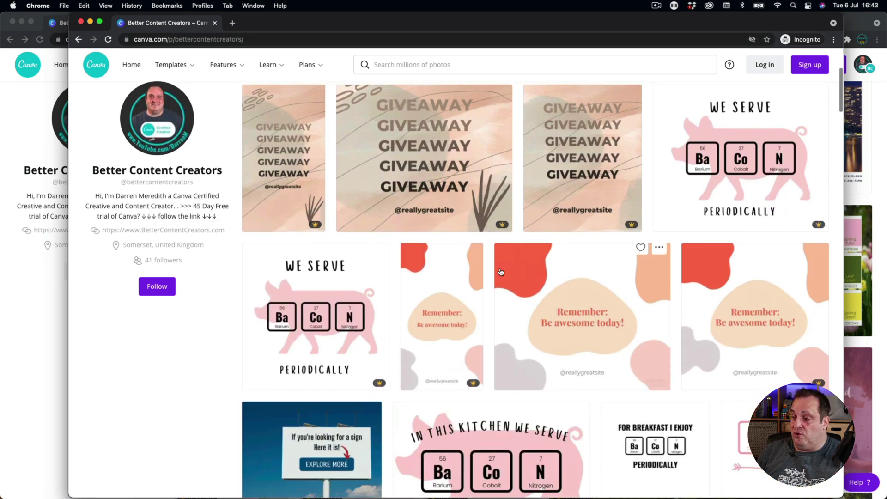
pyautogui.scroll(-8, 499, 271)
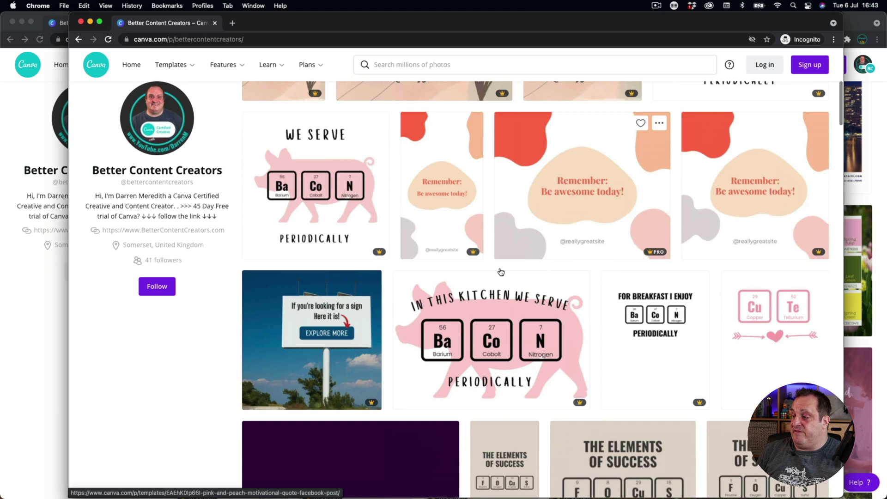
pyautogui.scroll(-15, 500, 271)
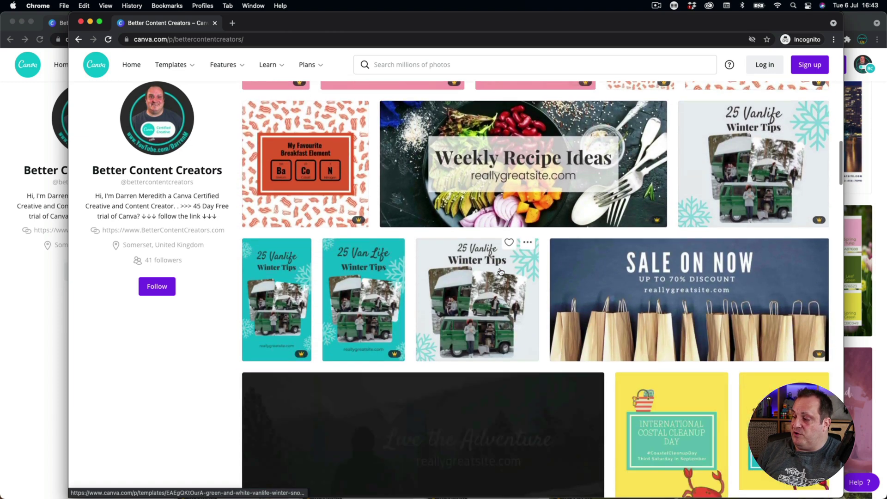
pyautogui.scroll(-3, 500, 272)
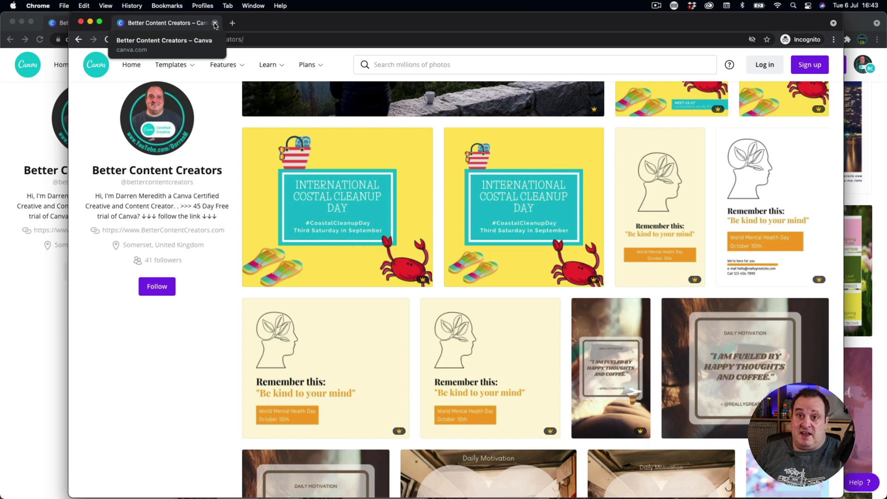
pyautogui.click(215, 23)
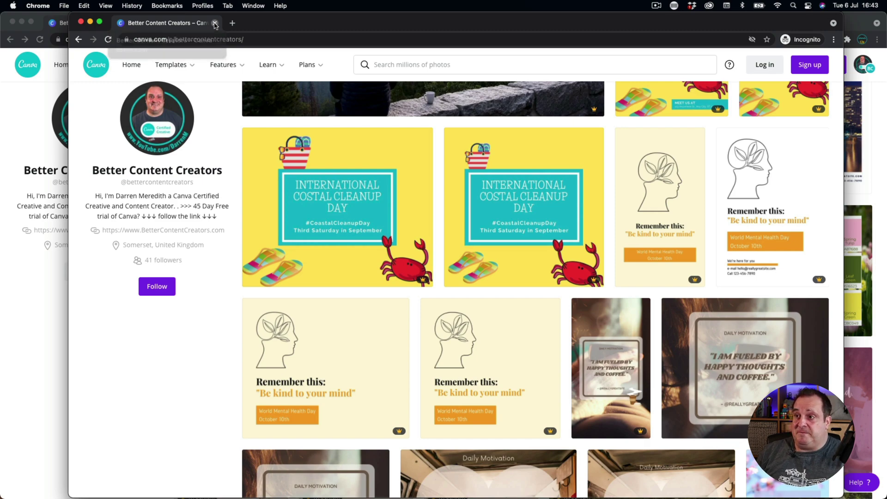
pyautogui.scroll(1, 507, 263)
pyautogui.scroll(-3, 507, 263)
pyautogui.scroll(-10, 507, 263)
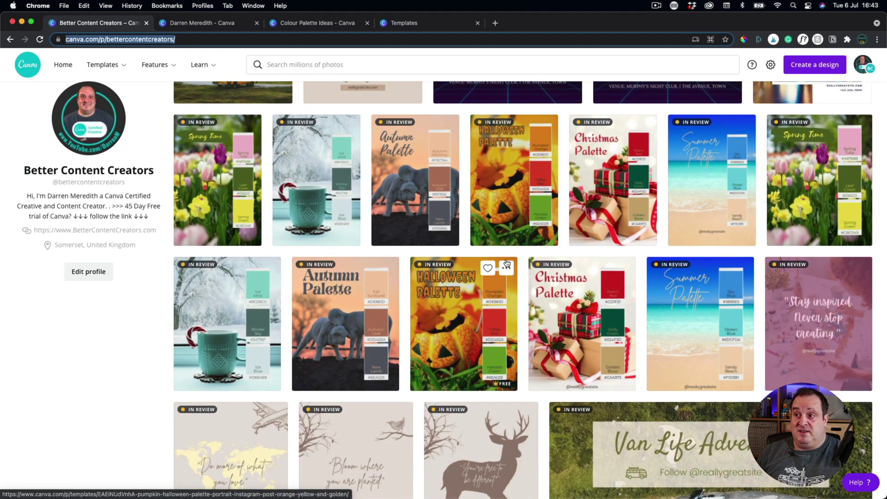
# Switch to the Brand Kit tab listing logos, colours and the Oswald, Montserrat and Poppins fonts.
pyautogui.click(191, 25)
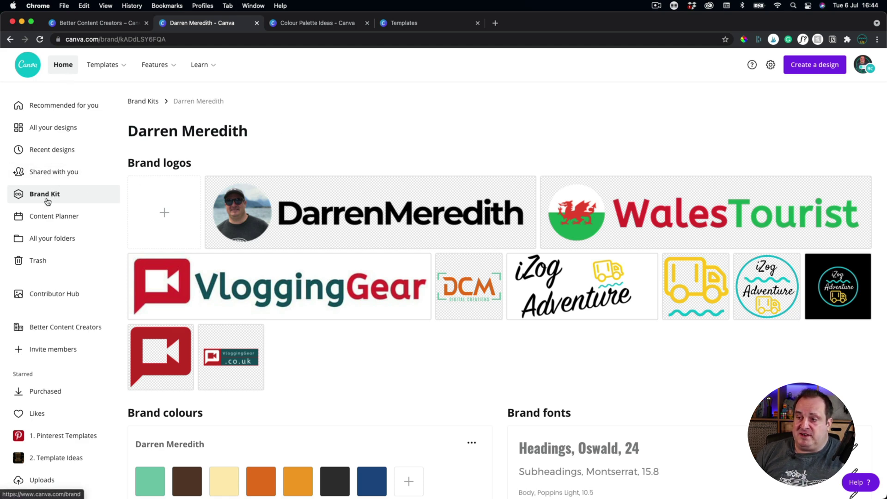
pyautogui.click(155, 102)
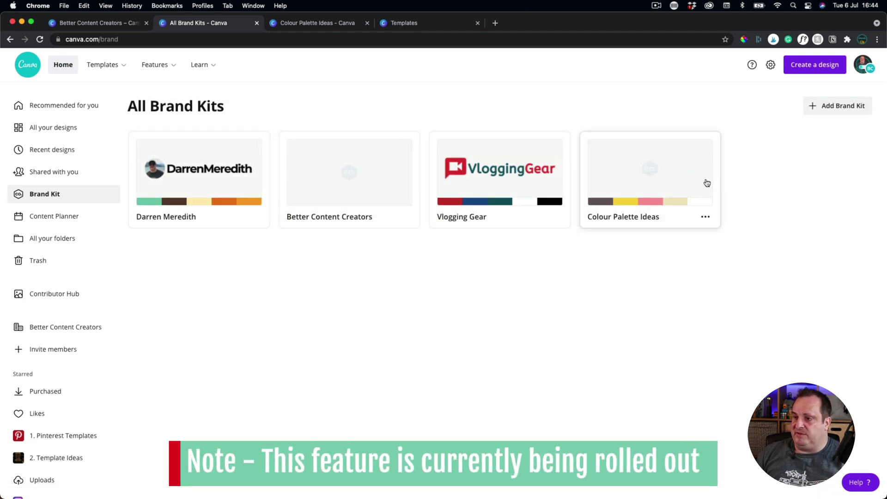
pyautogui.click(197, 188)
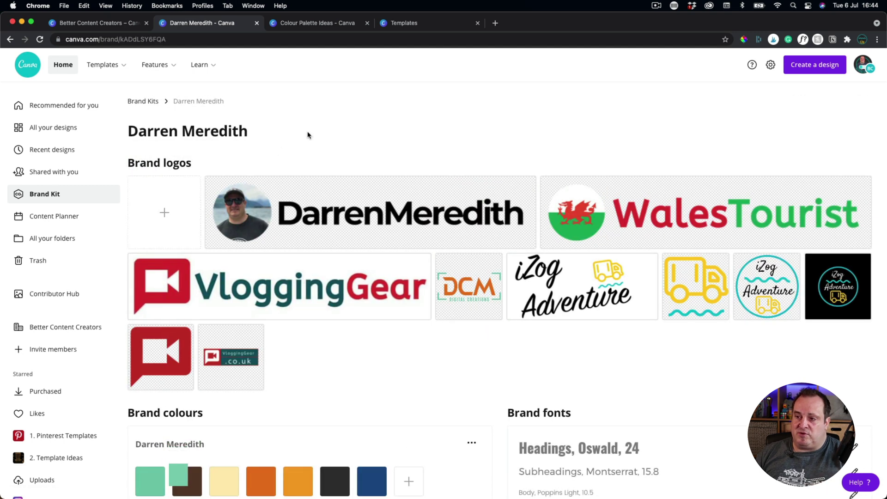
pyautogui.scroll(-2, 319, 159)
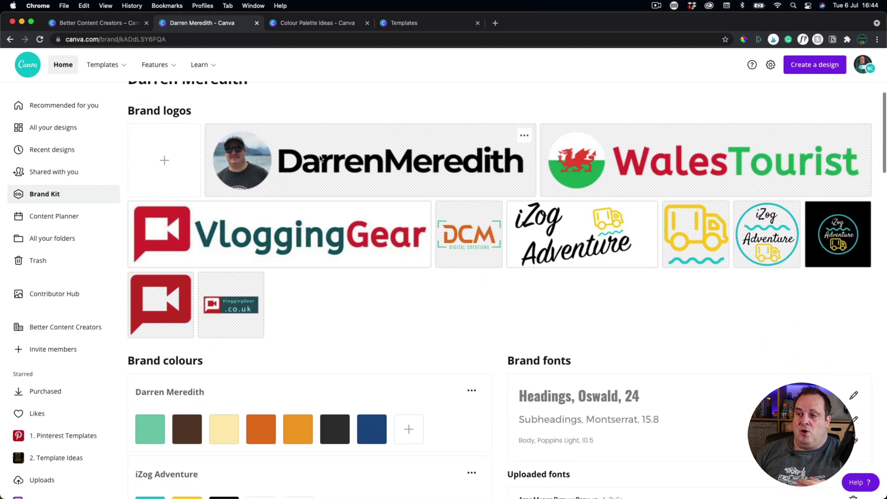
pyautogui.scroll(-5, 320, 158)
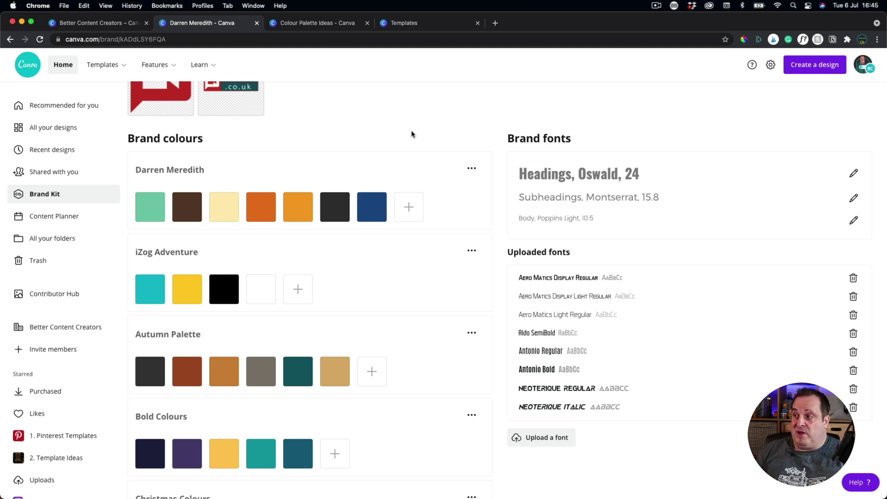
pyautogui.scroll(6, 413, 134)
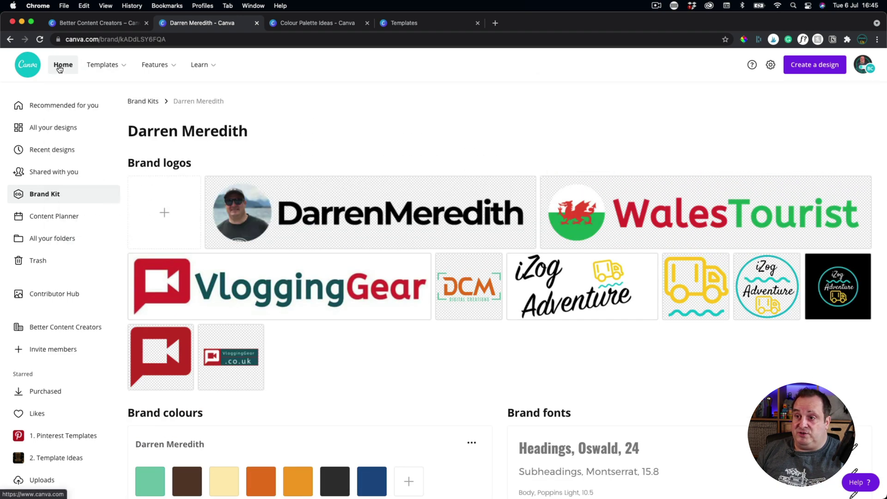
# Return to Brand Kits, cancel creating a new kit, and open the empty Better Content Creators kit.
pyautogui.click(46, 195)
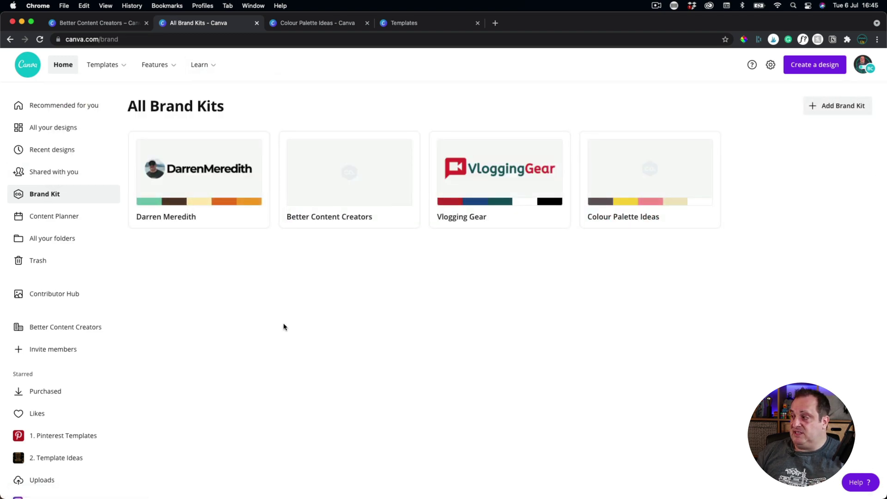
pyautogui.click(832, 108)
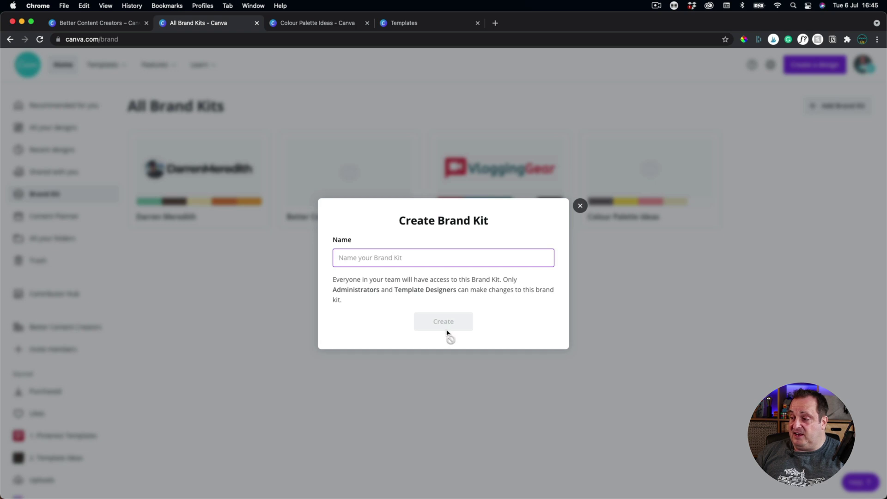
pyautogui.click(581, 207)
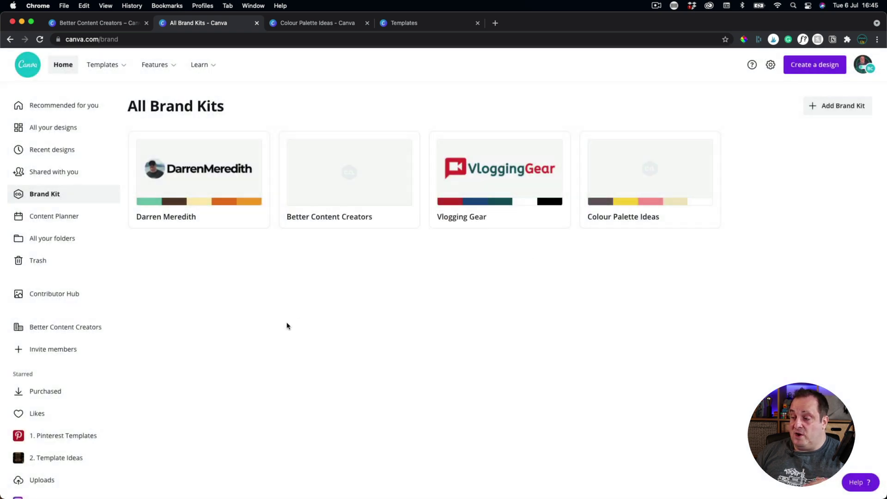
pyautogui.click(336, 198)
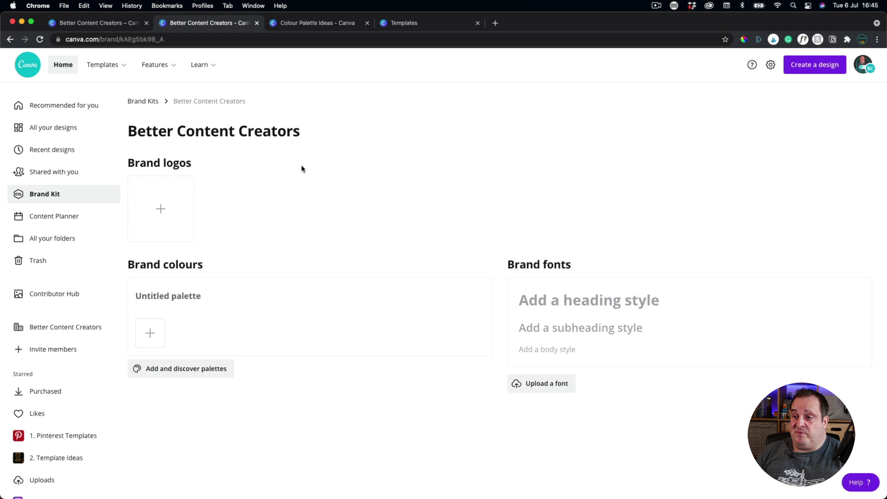
# Try adding a logo and a new palette colour to Better Content Creators, cancelling both.
pyautogui.click(163, 211)
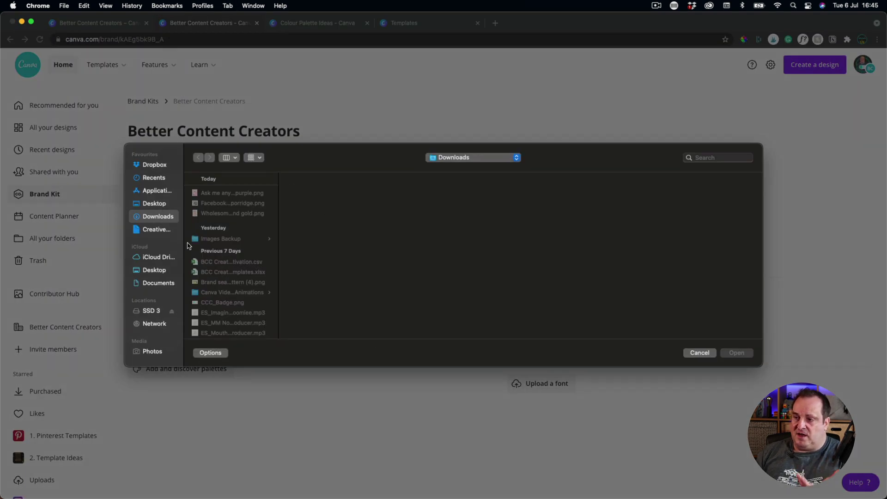
pyautogui.click(698, 353)
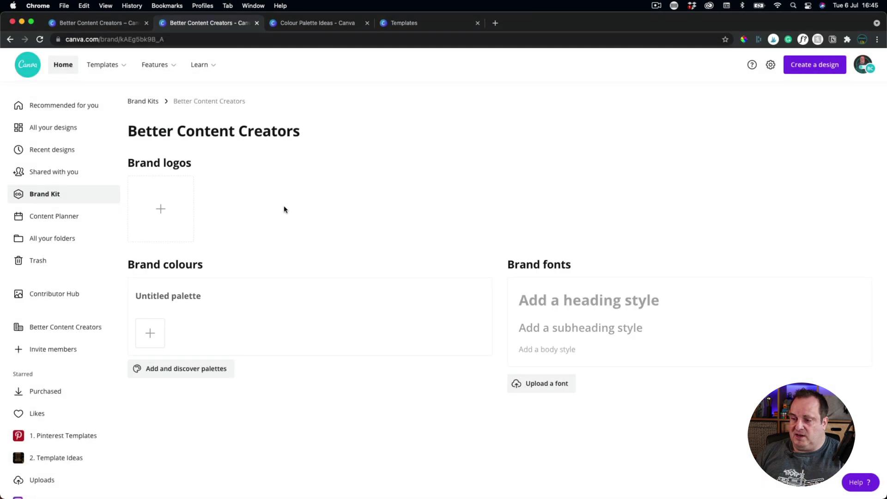
pyautogui.click(149, 333)
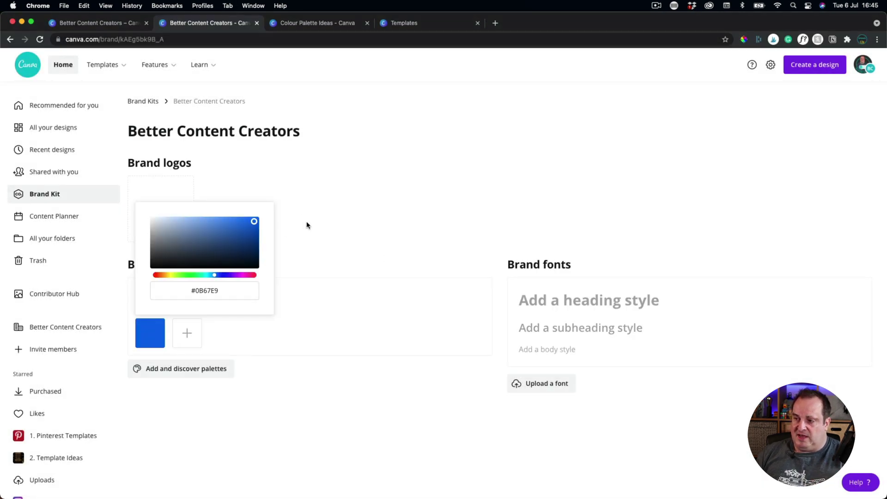
pyautogui.click(307, 224)
# Delete the blue swatch and switch to the Colour Palette Ideas brand kit.
pyautogui.click(158, 329)
pyautogui.click(309, 337)
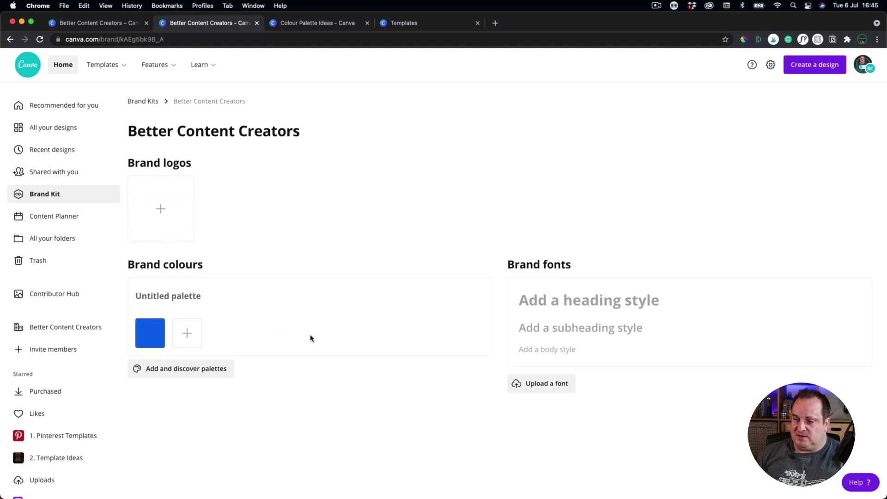
pyautogui.click(165, 322)
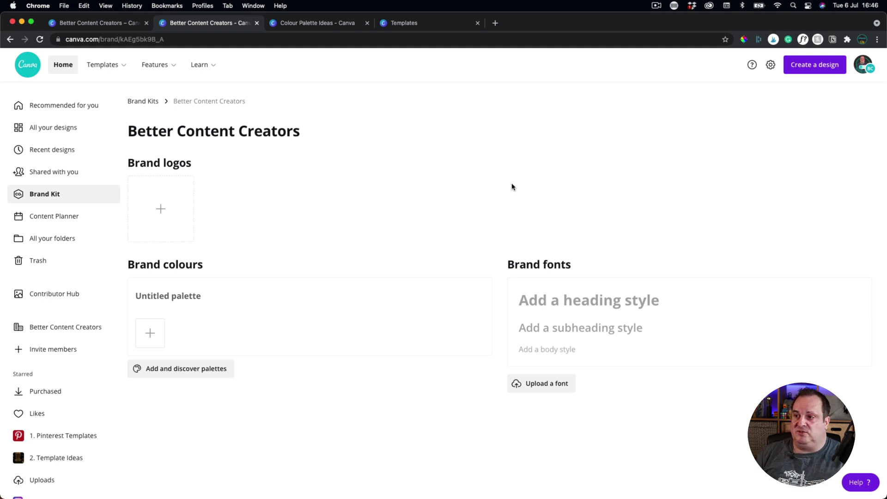
pyautogui.click(307, 23)
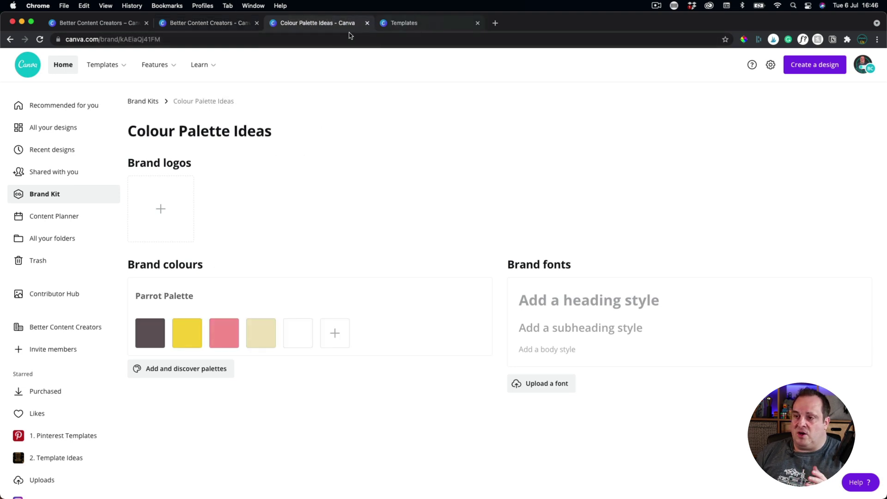
# Open the Facebook Post Breakfast design from All your designs and collapse the Templates panel.
pyautogui.click(46, 128)
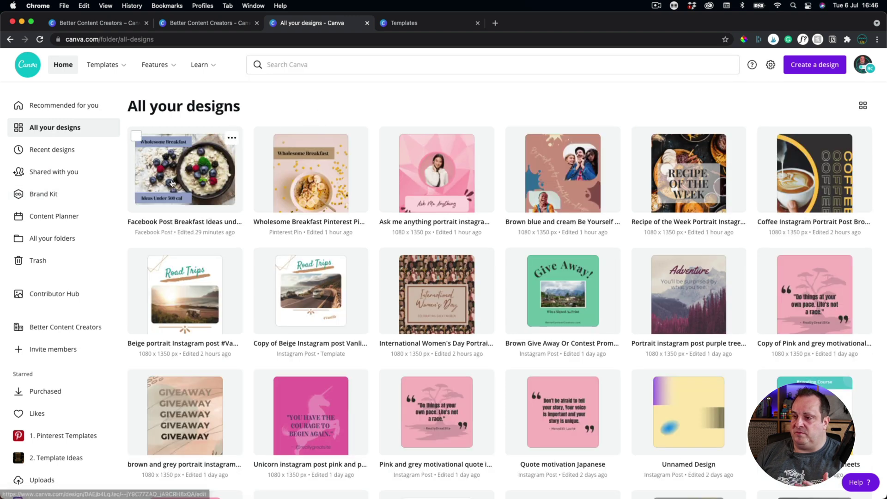
pyautogui.click(171, 183)
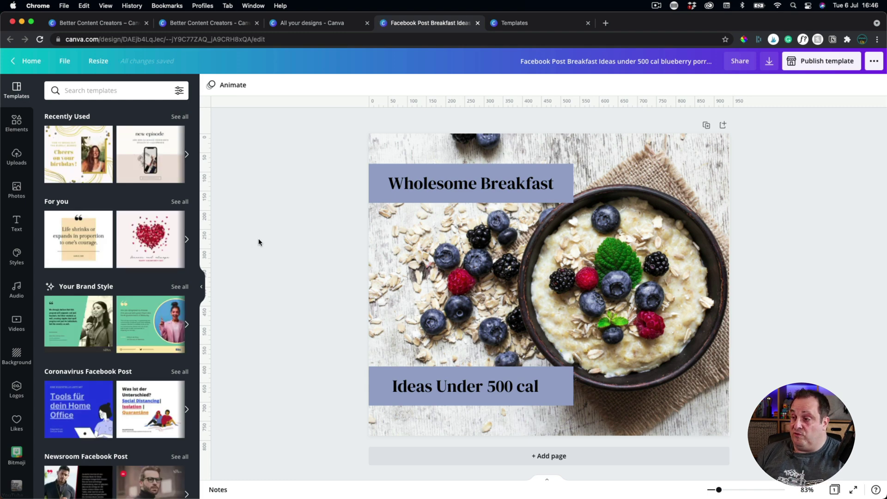
pyautogui.click(202, 285)
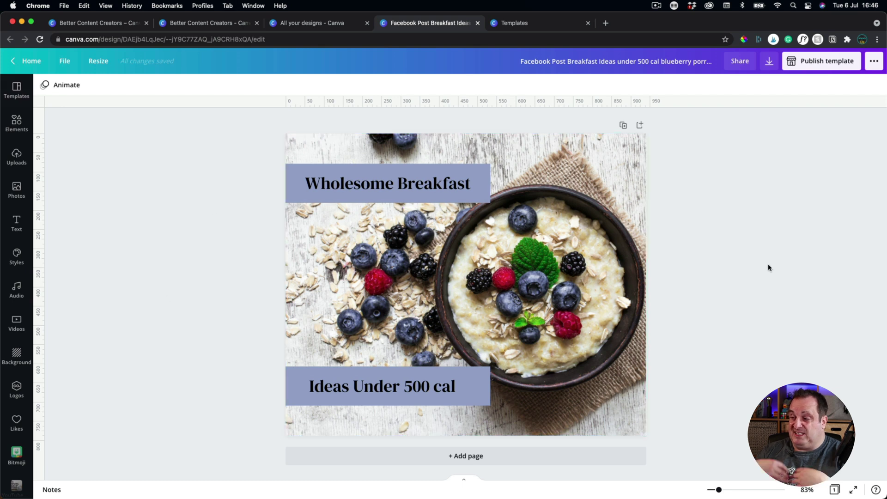
# Select the Wholesome Breakfast box and open the brand kit chooser in its Colour panel.
pyautogui.click(292, 171)
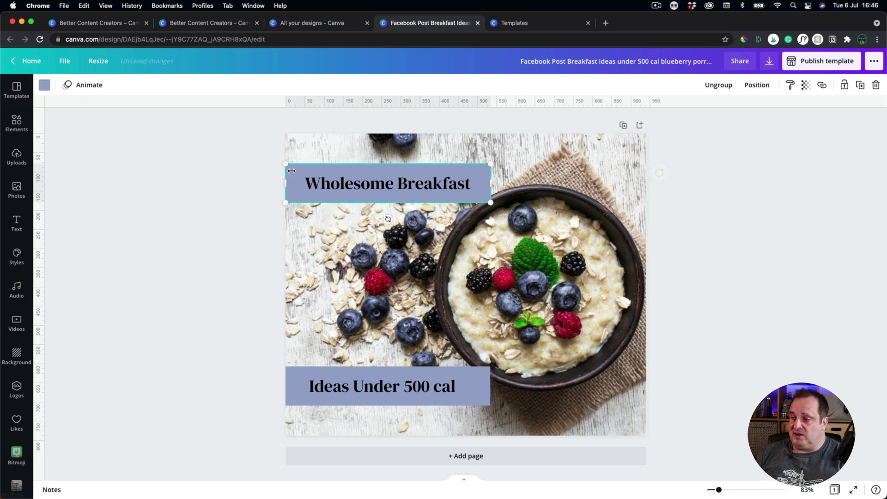
pyautogui.click(43, 86)
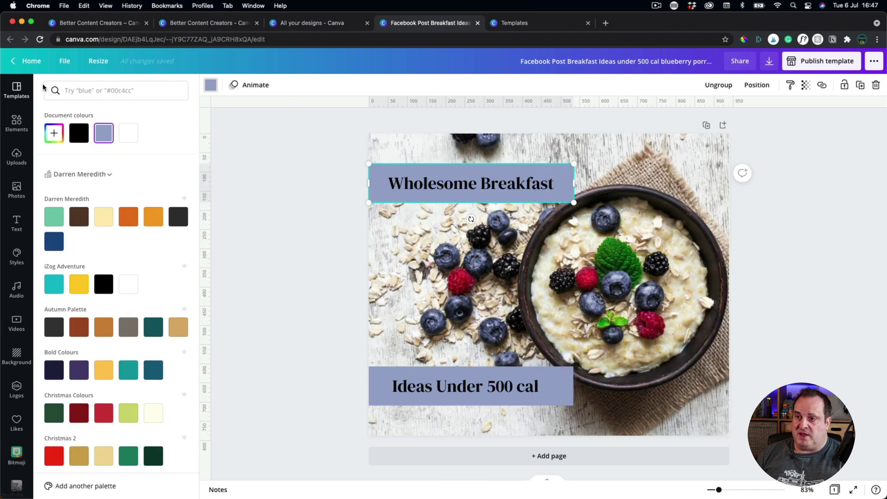
pyautogui.click(104, 175)
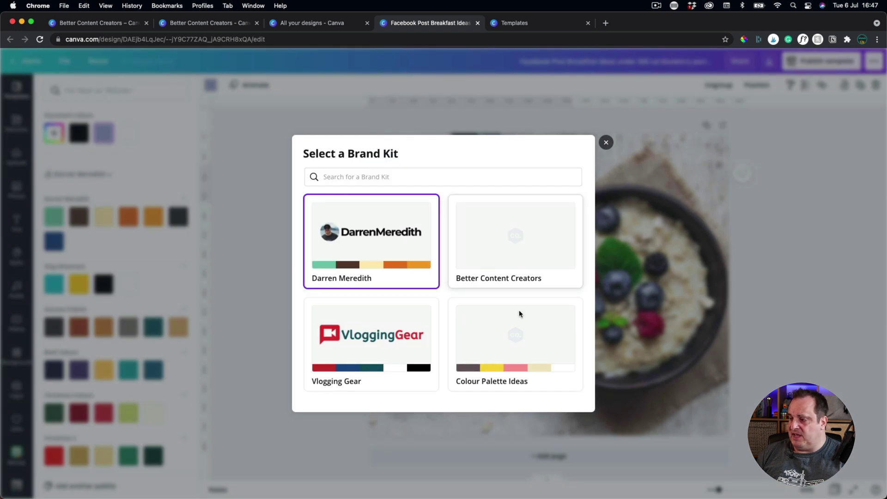
# Pick Colour Palette Ideas, then close and reopen the Wholesome Breakfast box's colour options.
pyautogui.click(481, 333)
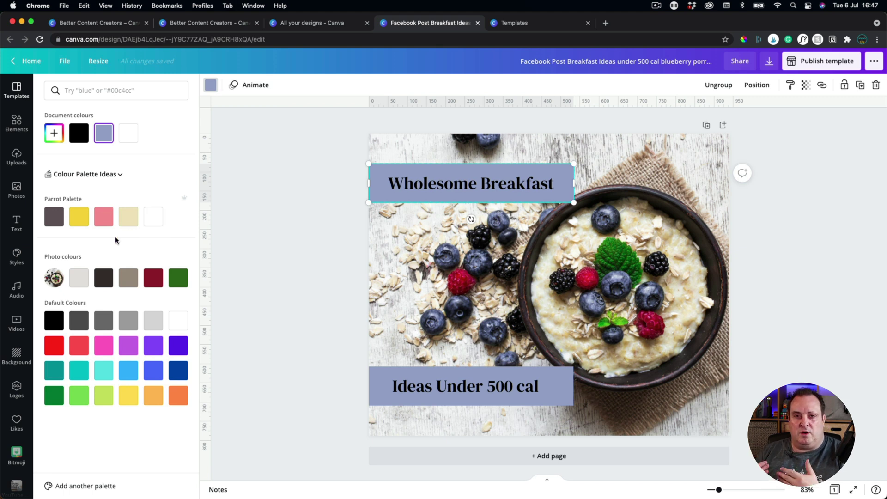
pyautogui.click(97, 176)
pyautogui.click(485, 253)
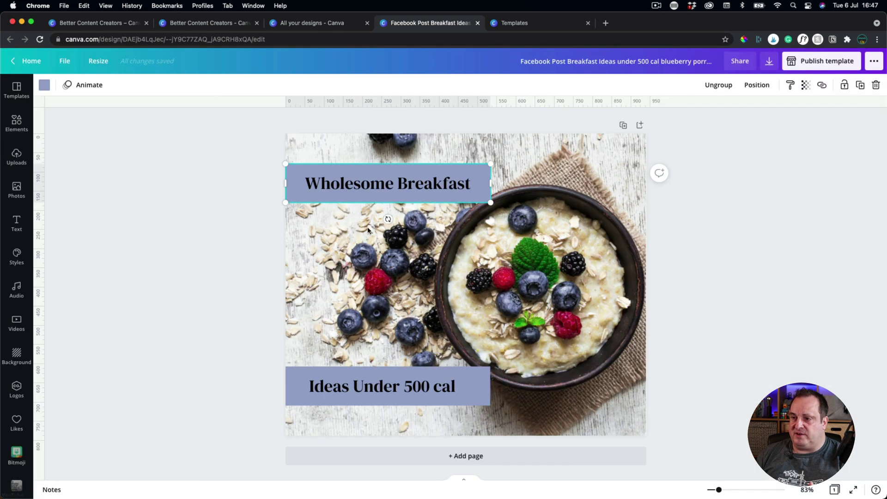
pyautogui.click(44, 84)
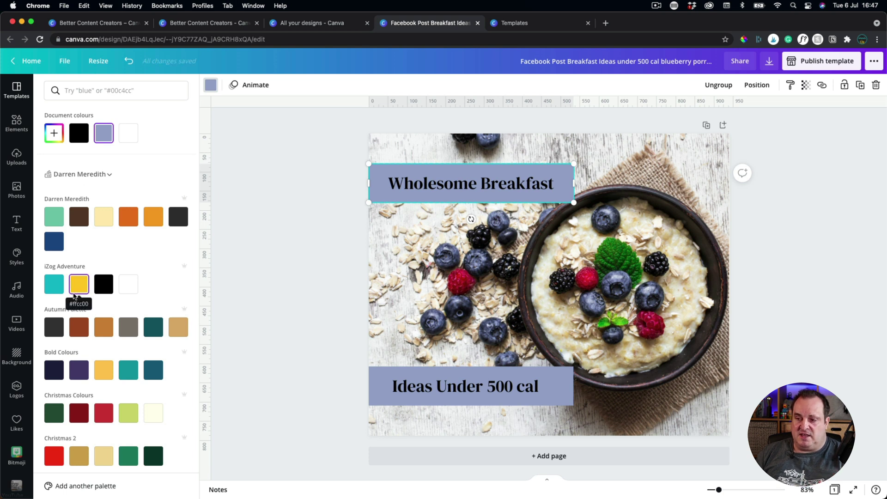
# Browse the saved palettes, then open the Select a Brand Kit list again.
pyautogui.scroll(-4, 139, 289)
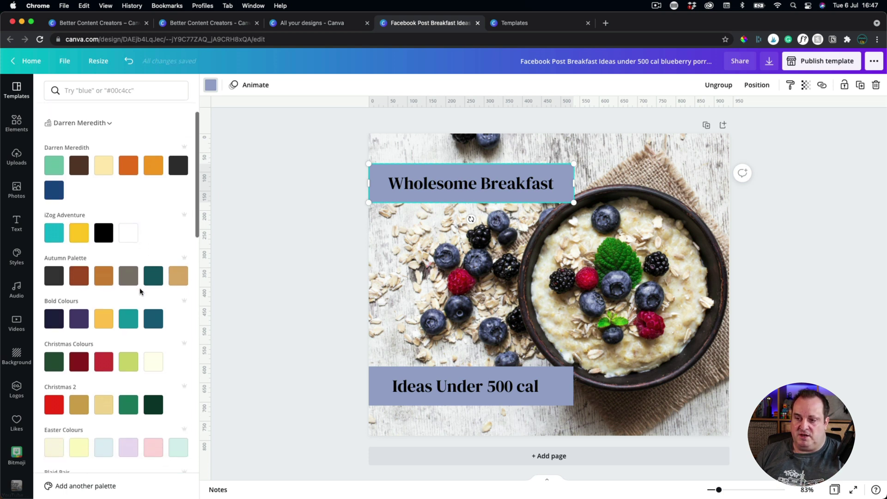
pyautogui.scroll(-10, 86, 239)
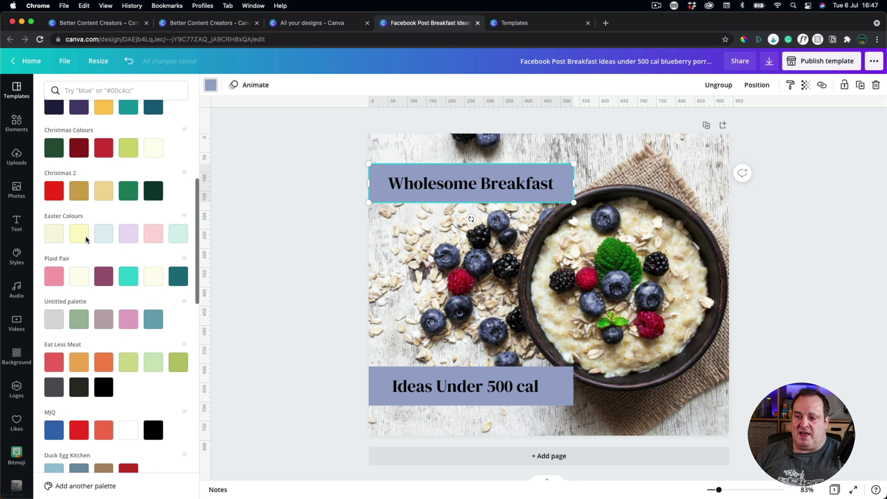
pyautogui.scroll(-10, 86, 240)
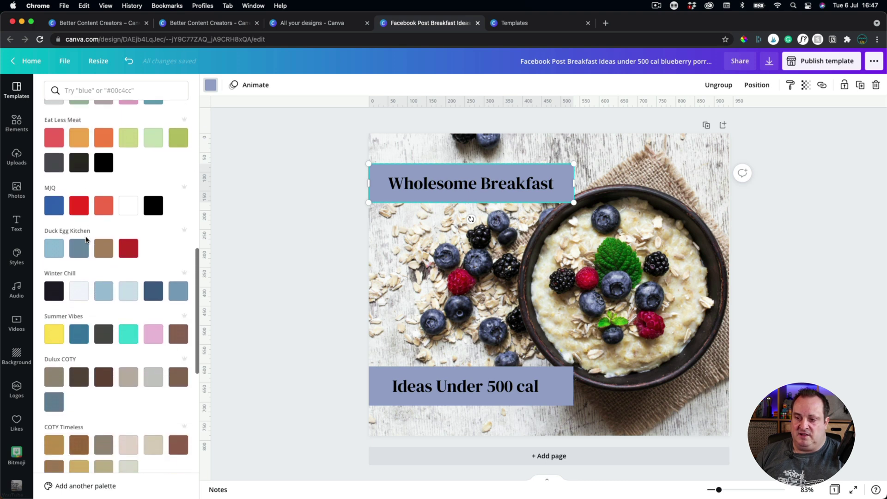
pyautogui.scroll(20, 86, 239)
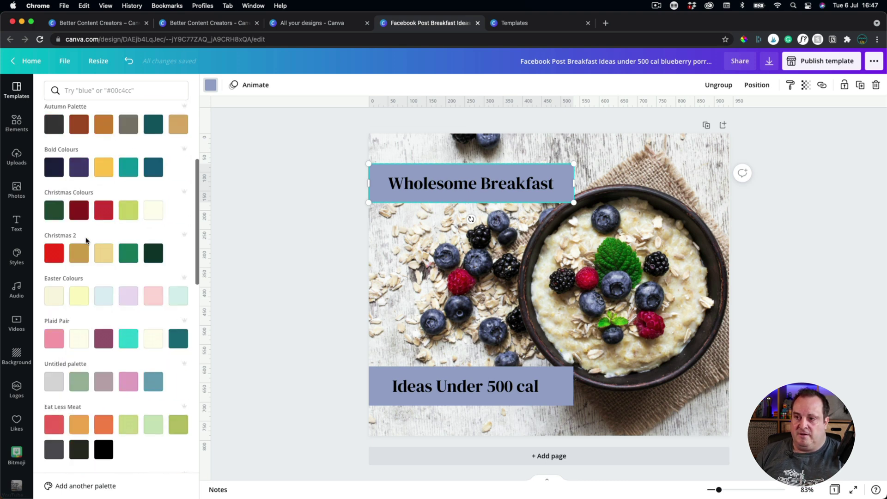
pyautogui.click(92, 173)
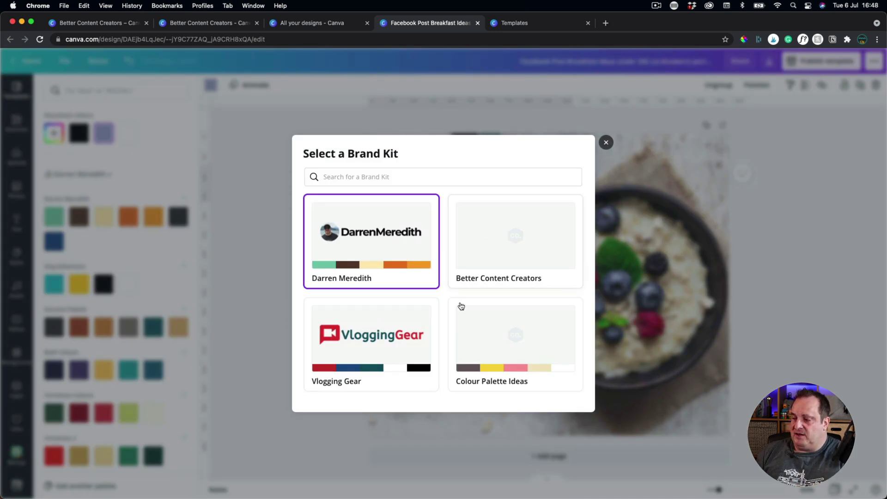
# Choose the Colour Palette Ideas kit and fill both text boxes with Parrot Palette pink.
pyautogui.click(505, 337)
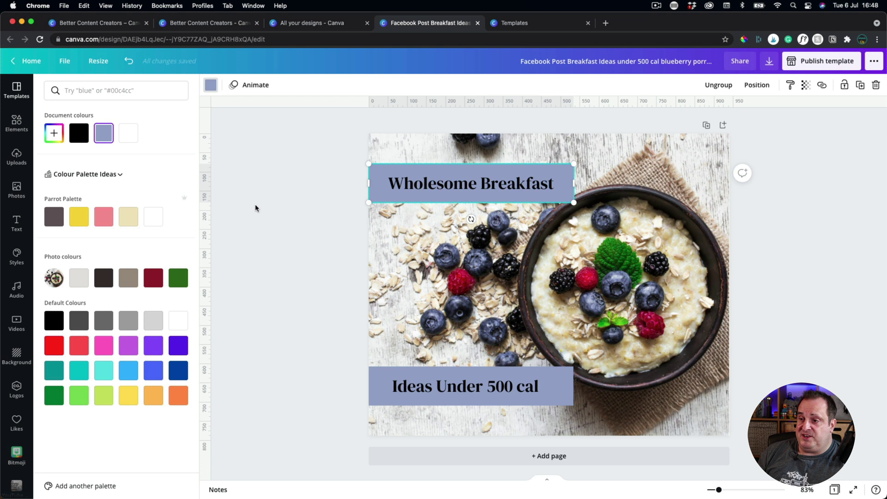
pyautogui.click(97, 221)
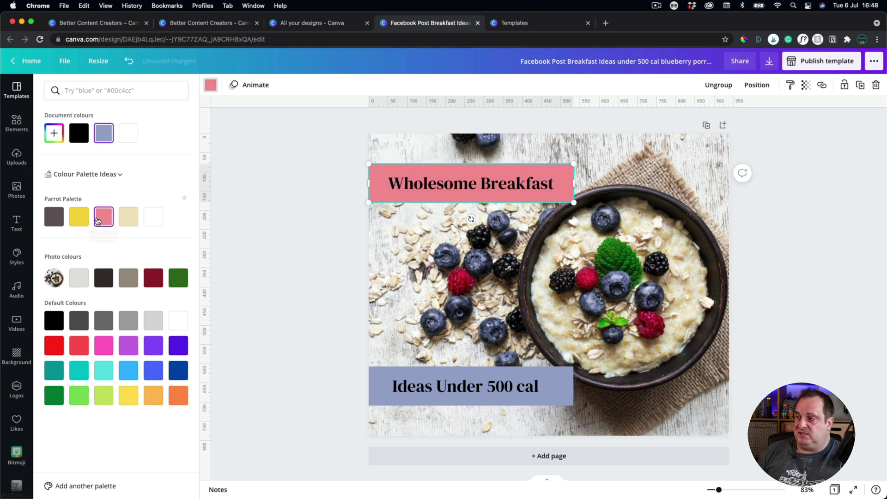
pyautogui.click(370, 373)
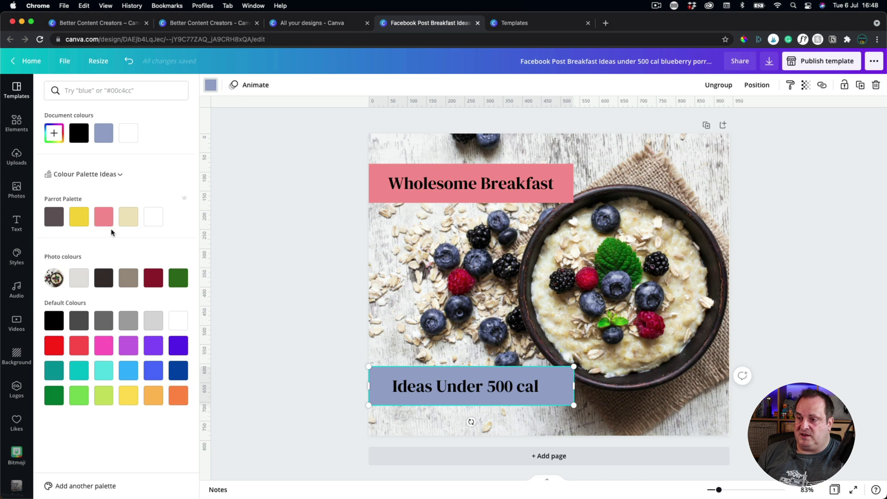
pyautogui.click(101, 220)
# Make the Wholesome Breakfast and Ideas Under 500 cal text dark grey.
pyautogui.click(401, 182)
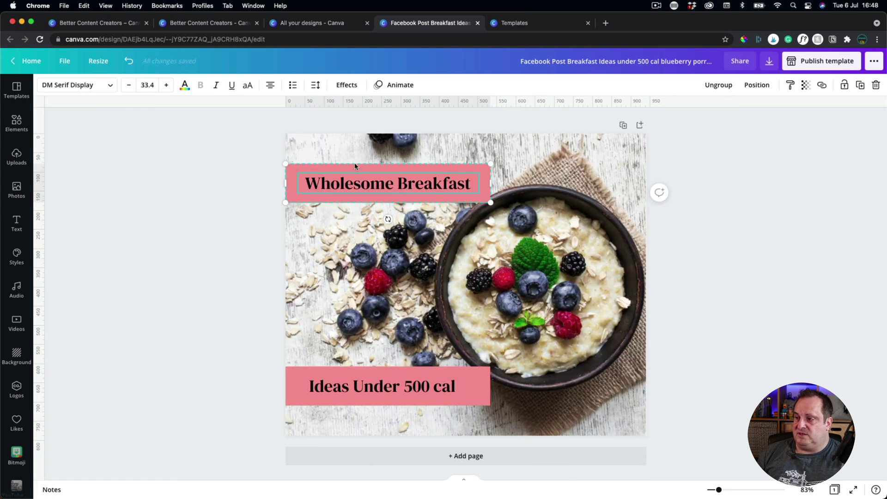
pyautogui.click(187, 86)
pyautogui.click(54, 217)
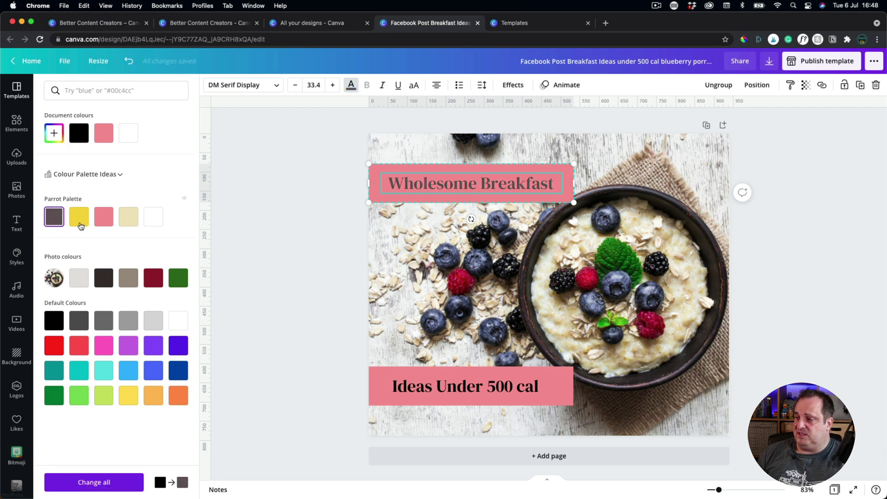
pyautogui.click(432, 396)
pyautogui.click(51, 214)
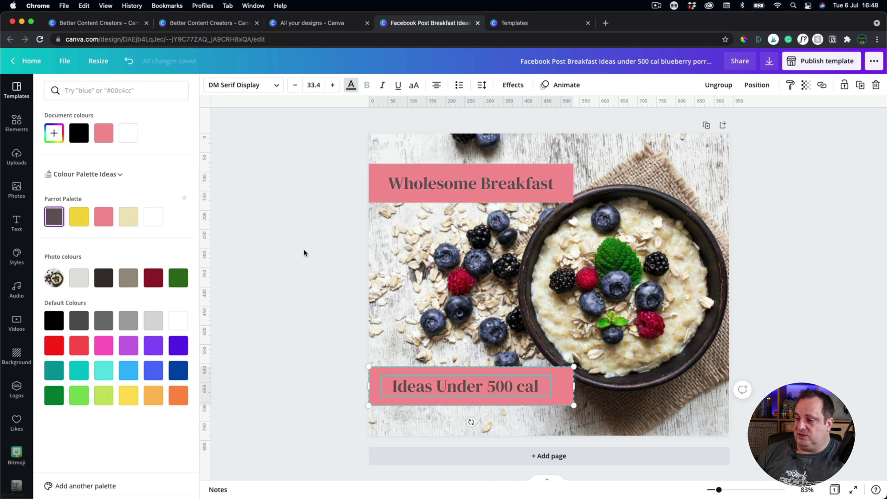
pyautogui.click(303, 251)
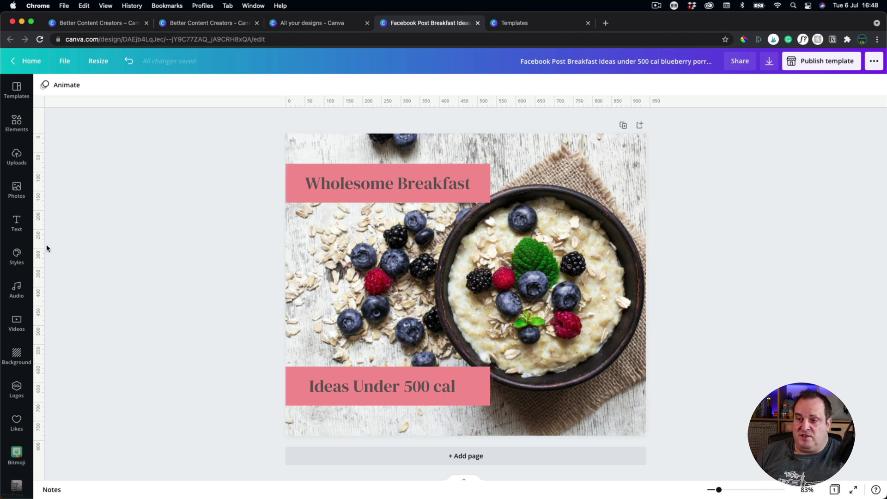
# Review the brand Styles panel and the header's colours, then go to the Templates page.
pyautogui.click(17, 256)
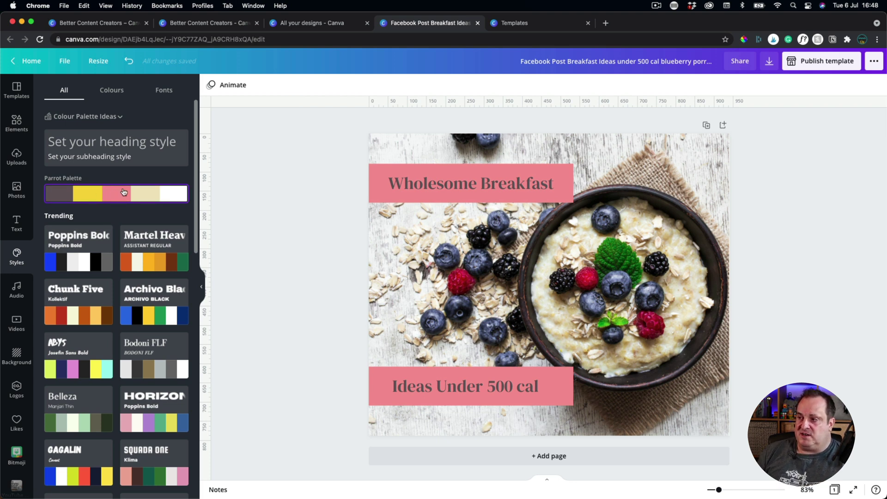
pyautogui.click(397, 169)
pyautogui.click(211, 85)
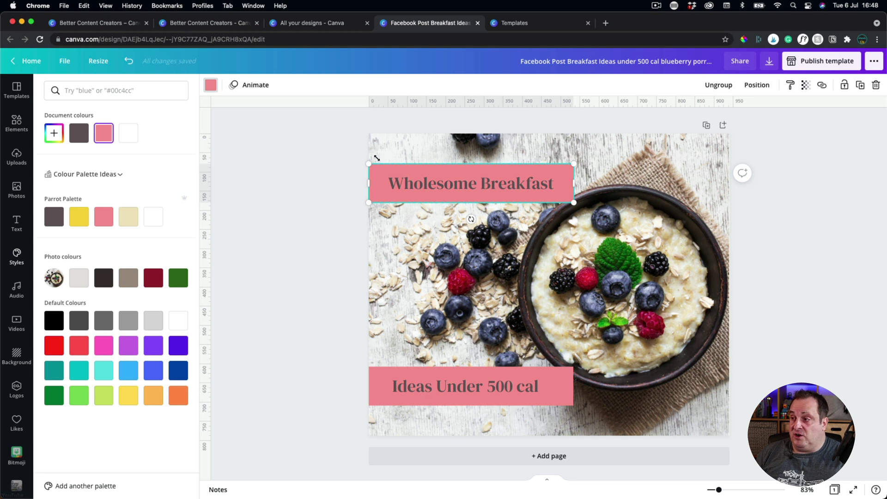
pyautogui.click(419, 184)
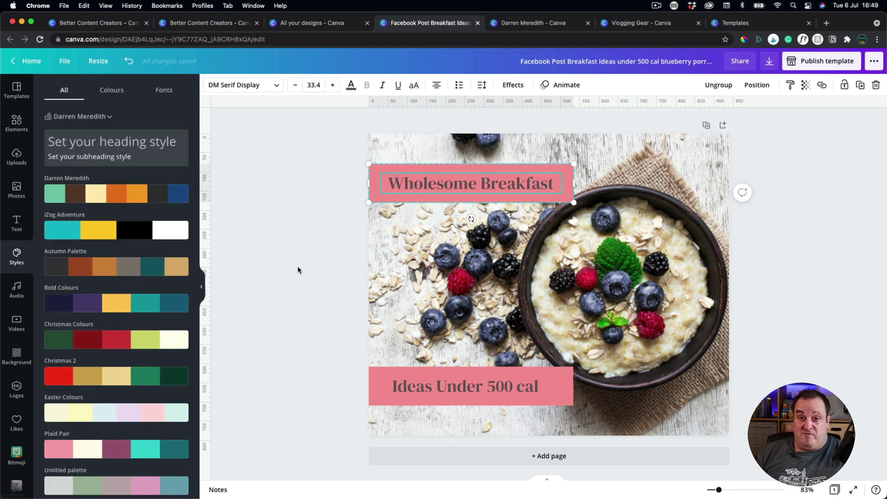
pyautogui.click(723, 24)
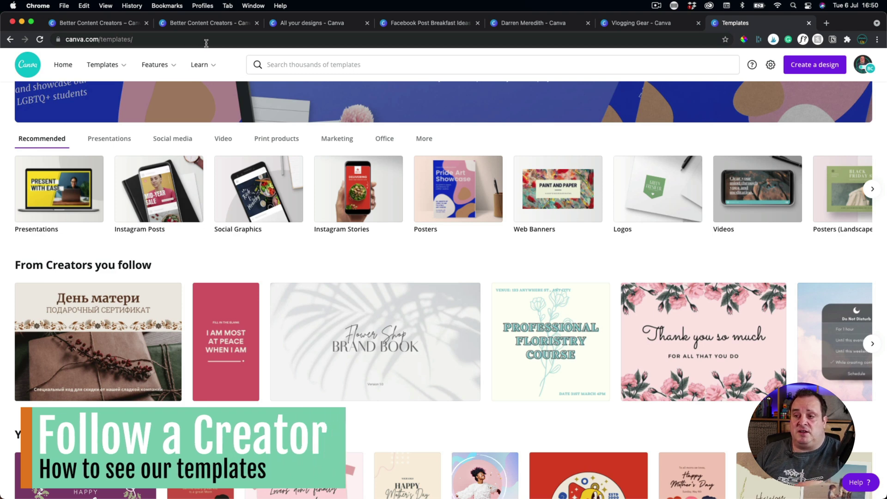
# Return to the Home page and advance the From Creators you follow row to more templates.
pyautogui.moveTo(111, 66)
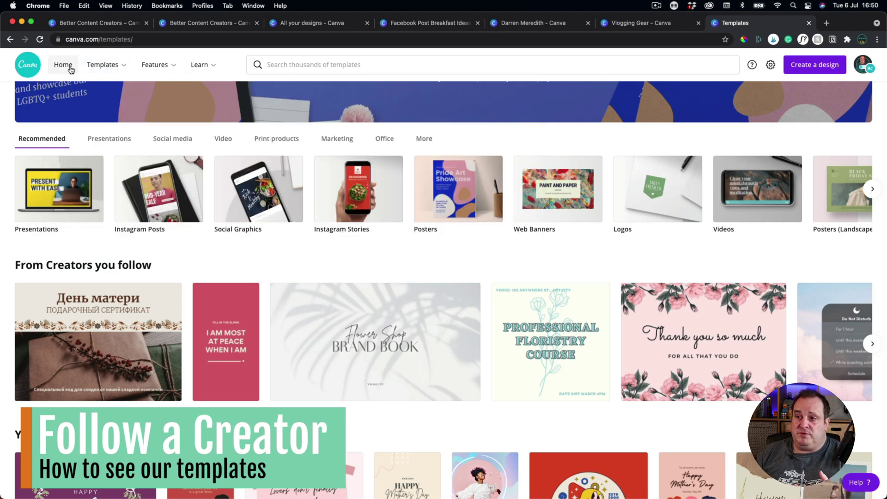
pyautogui.click(109, 68)
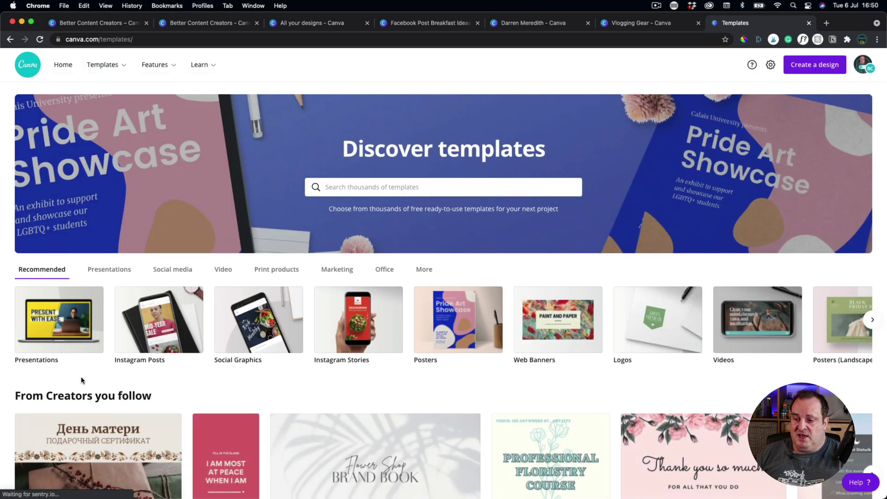
pyautogui.scroll(-5, 81, 376)
pyautogui.scroll(-1, 80, 380)
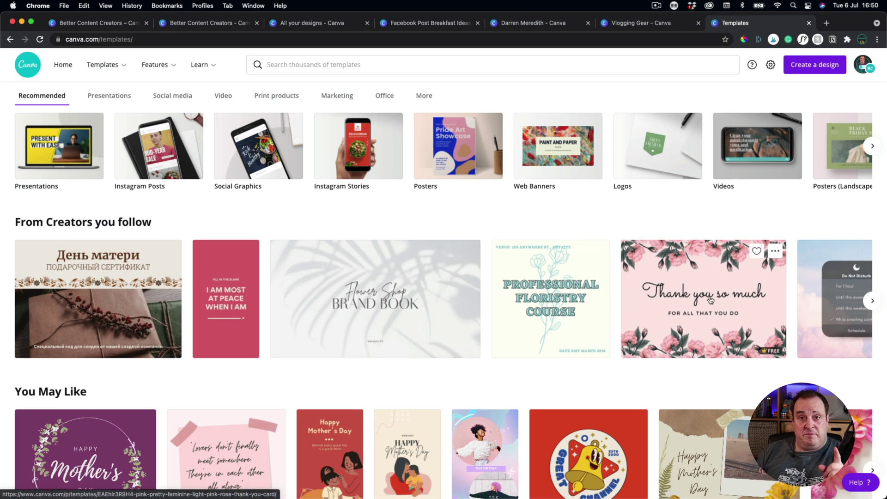
pyautogui.click(870, 301)
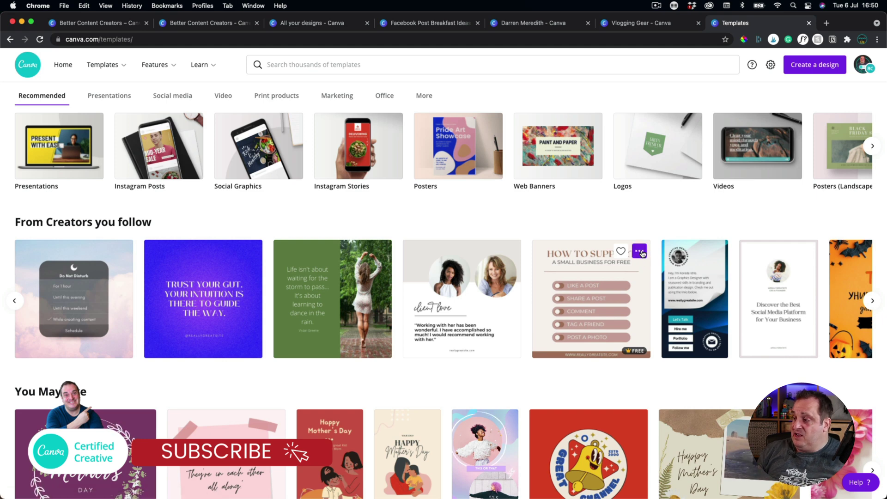
# Preview the Tips and List Instagram Post, open its creator's profile, and select the page URL.
pyautogui.click(641, 252)
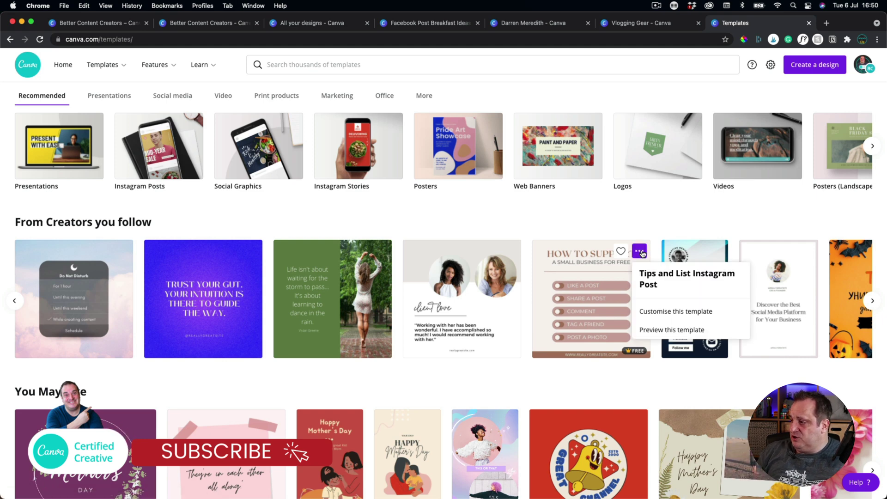
pyautogui.click(671, 331)
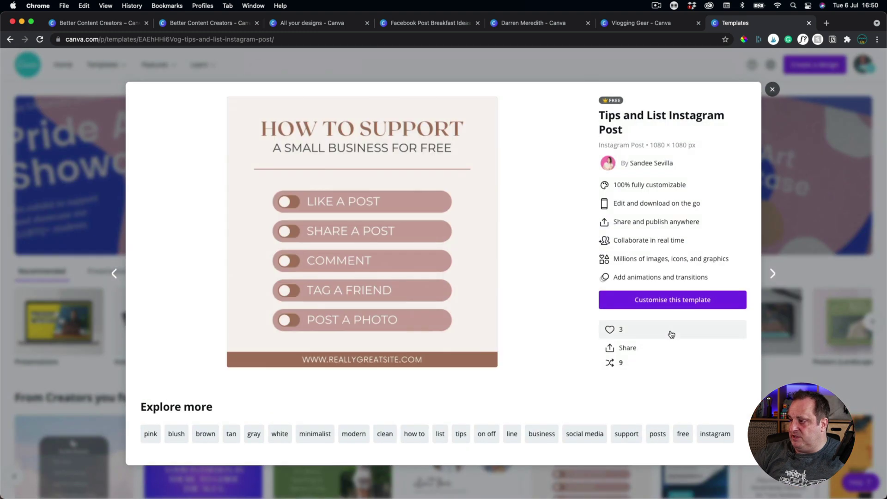
pyautogui.click(663, 164)
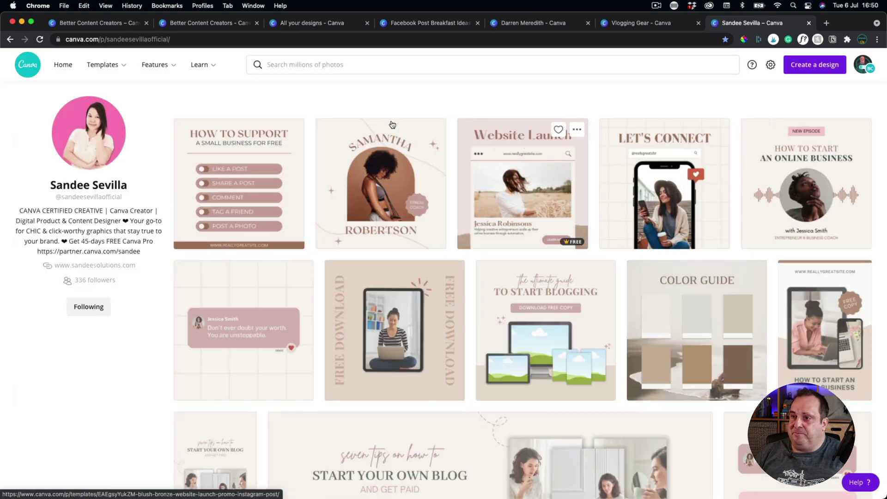
pyautogui.click(196, 39)
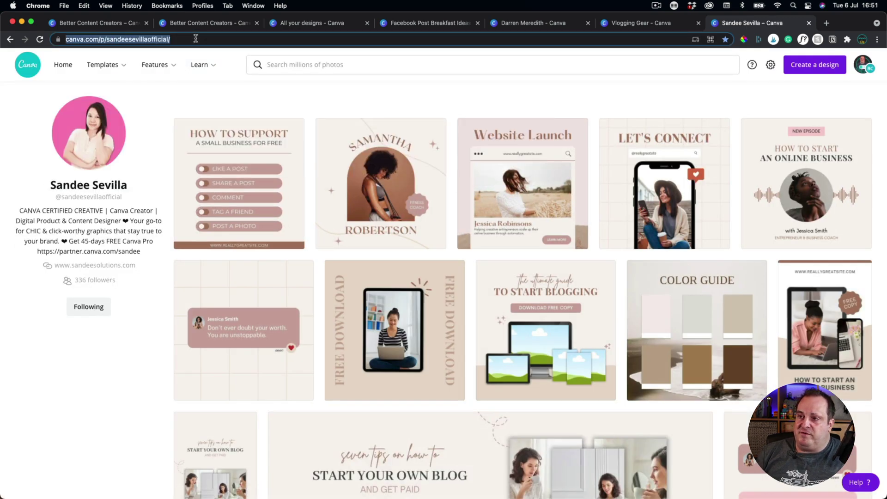